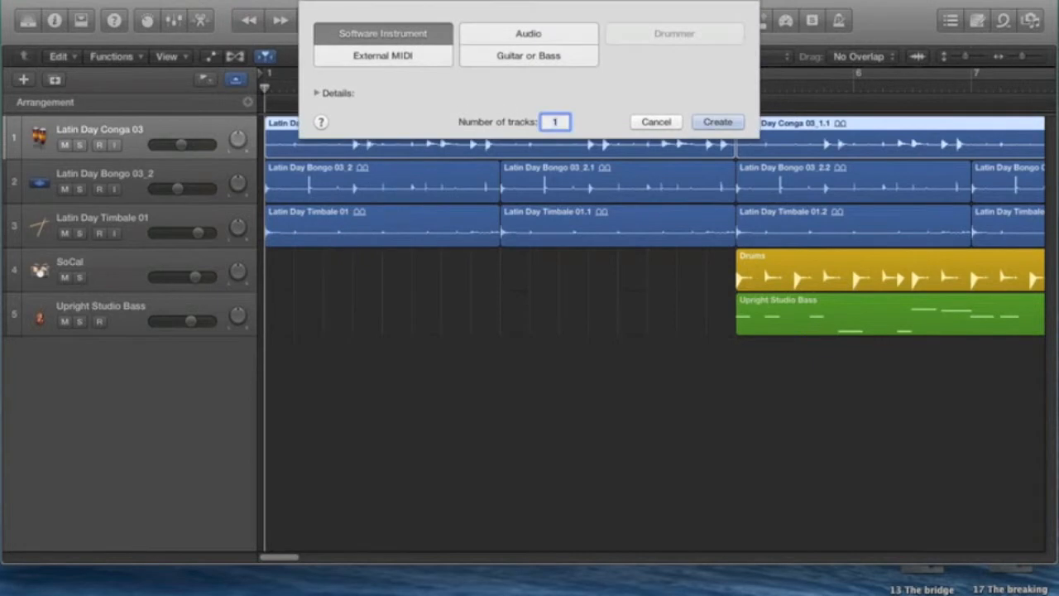
Create one software instrument track with the Oakland Organ patch from Vintage B3 Organ and move it above the conga track
click(717, 130)
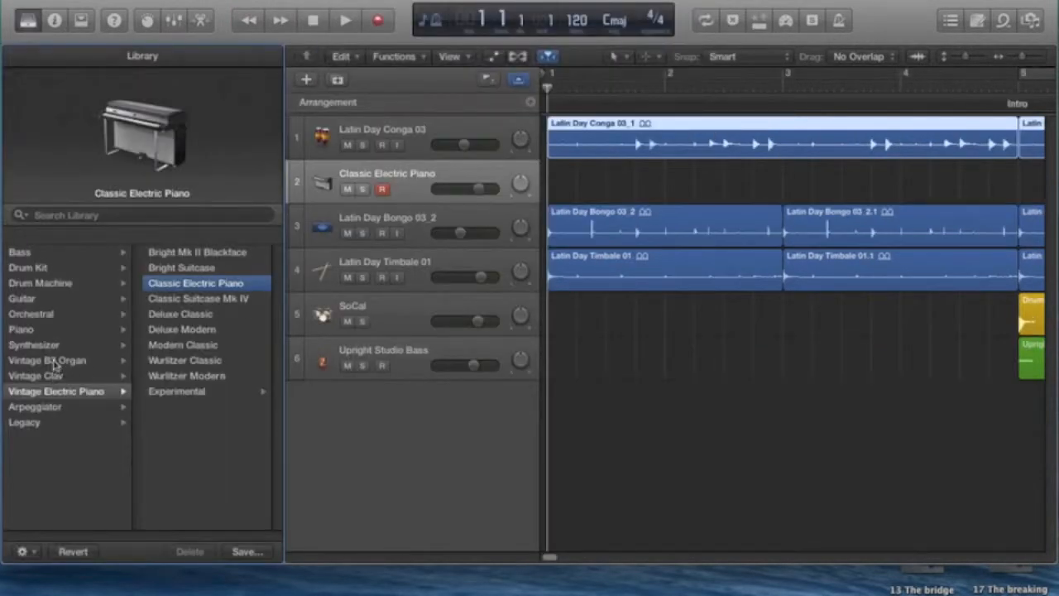
click(55, 364)
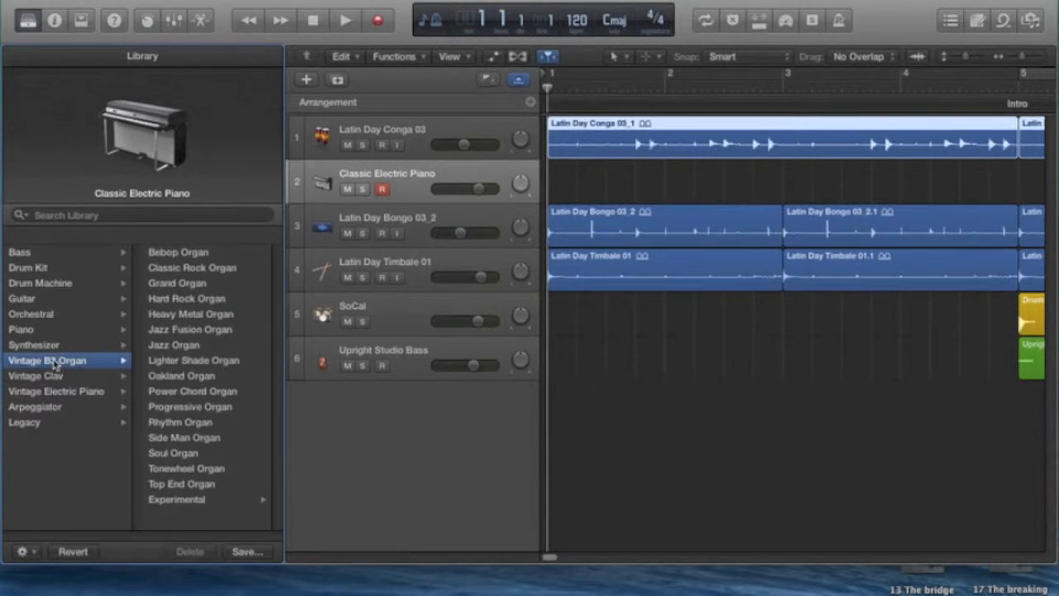
click(159, 377)
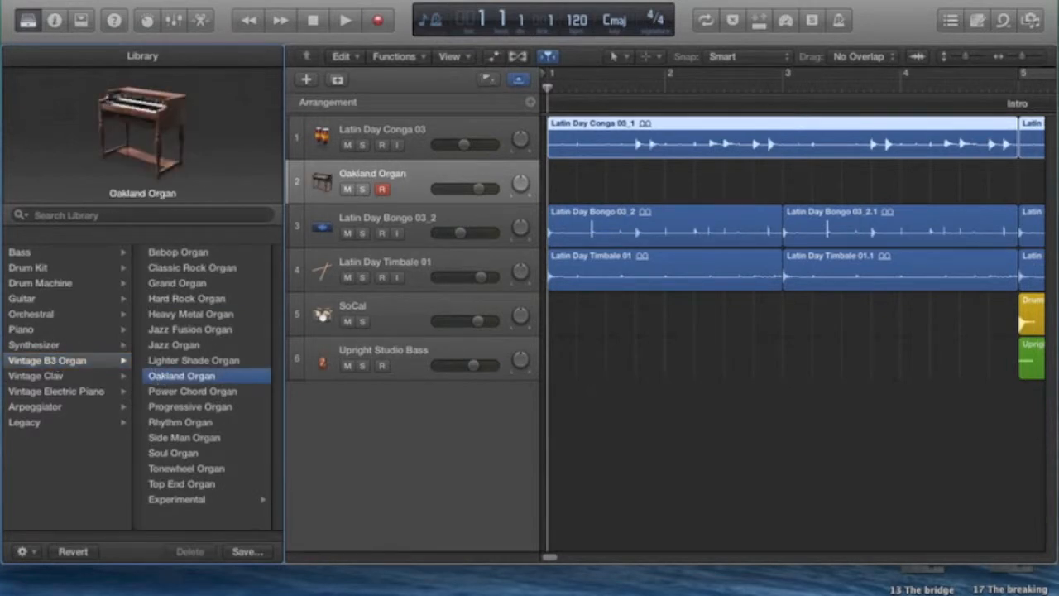
click(28, 21)
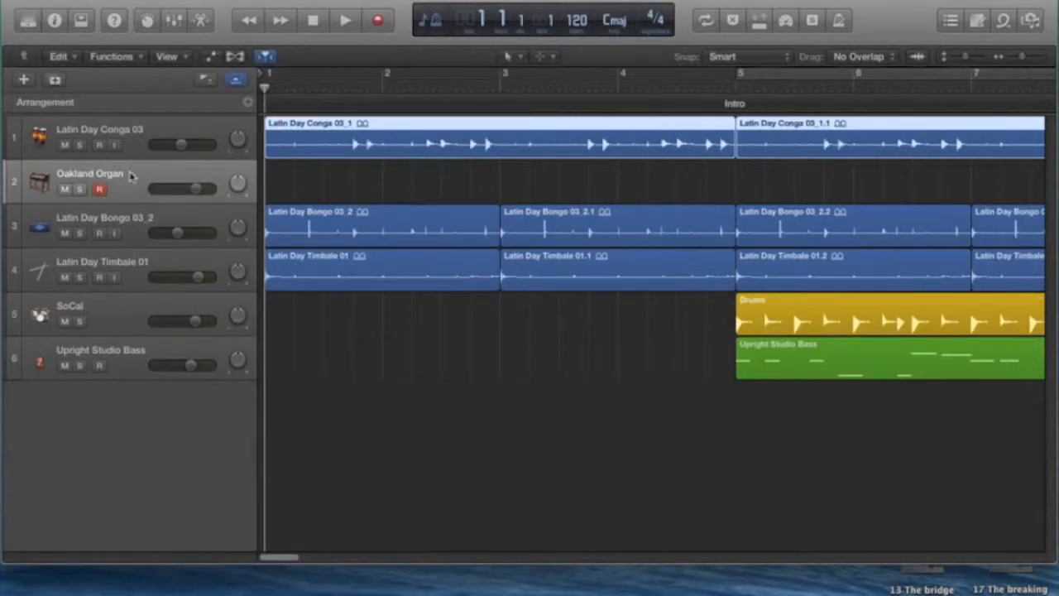
drag(130, 176, 135, 130)
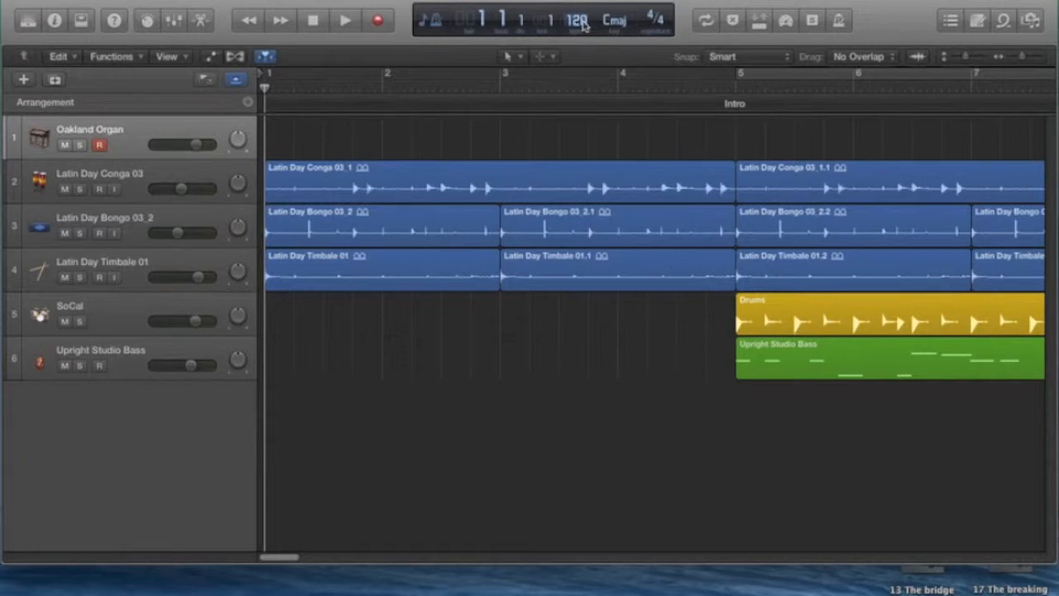
drag(584, 27, 584, 37)
click(287, 0)
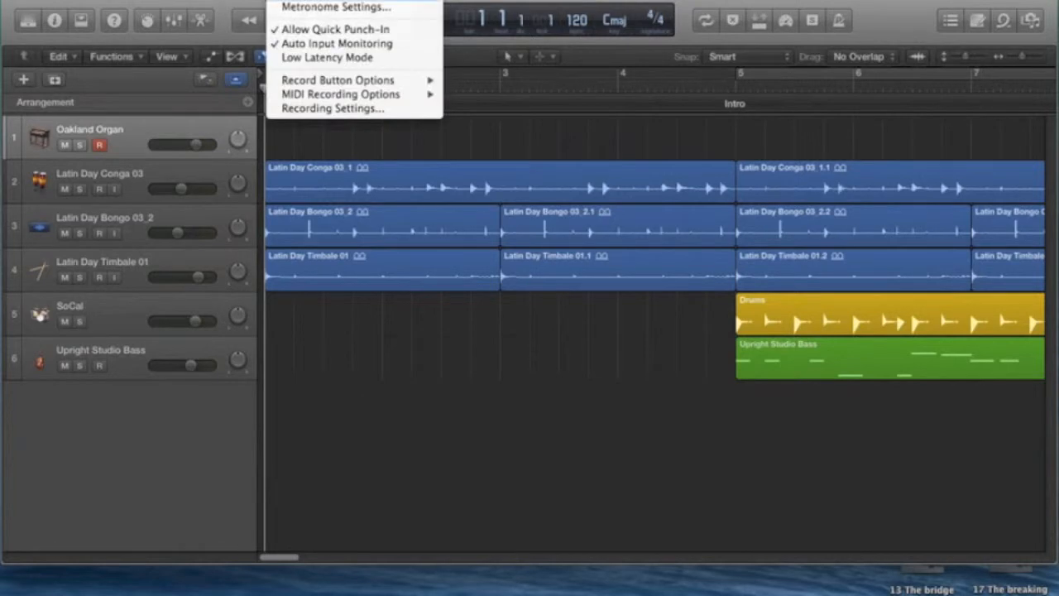
mouse_move(295, 0)
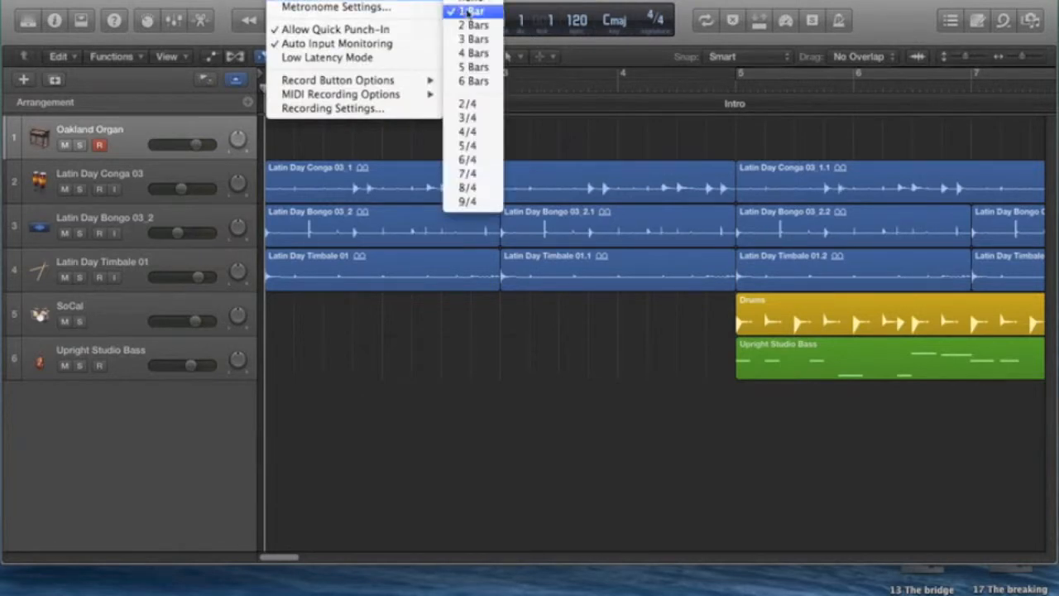
click(241, 5)
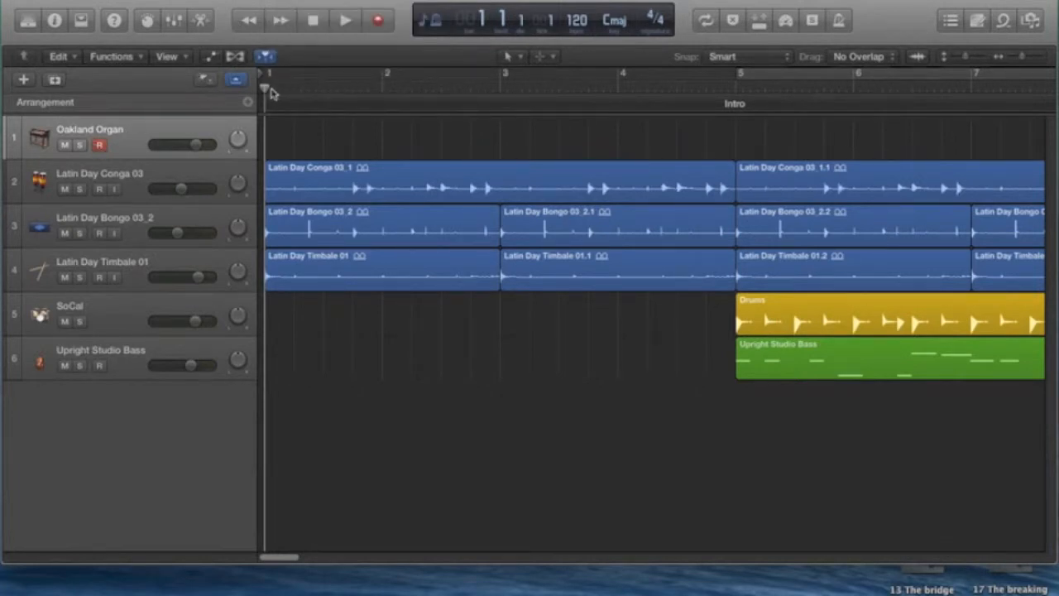
Record a chord part on the Oakland Organ track from the start of the song through bar 8
drag(264, 91, 232, 96)
click(378, 20)
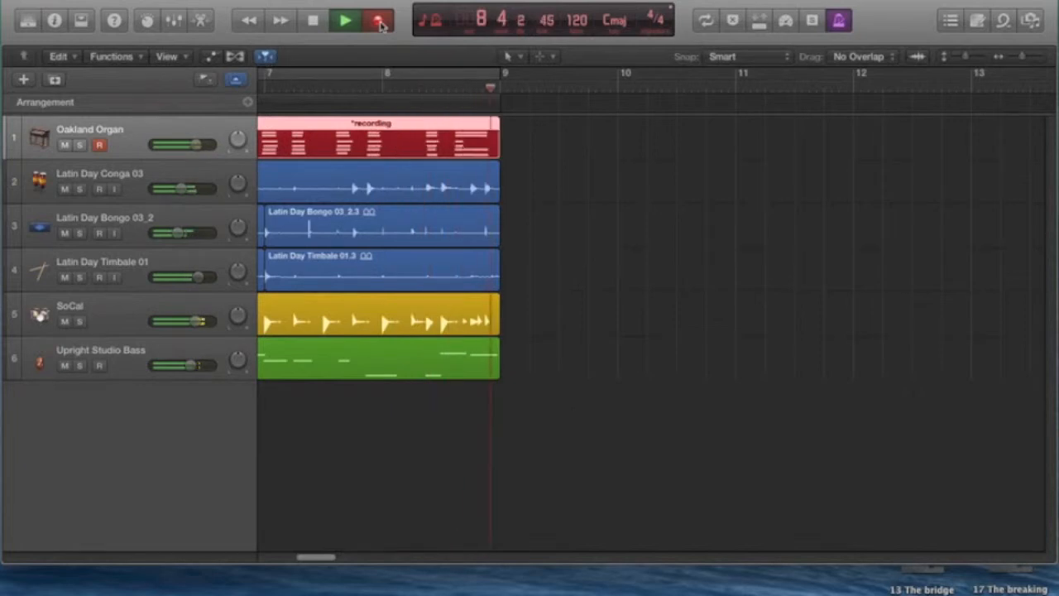
click(320, 26)
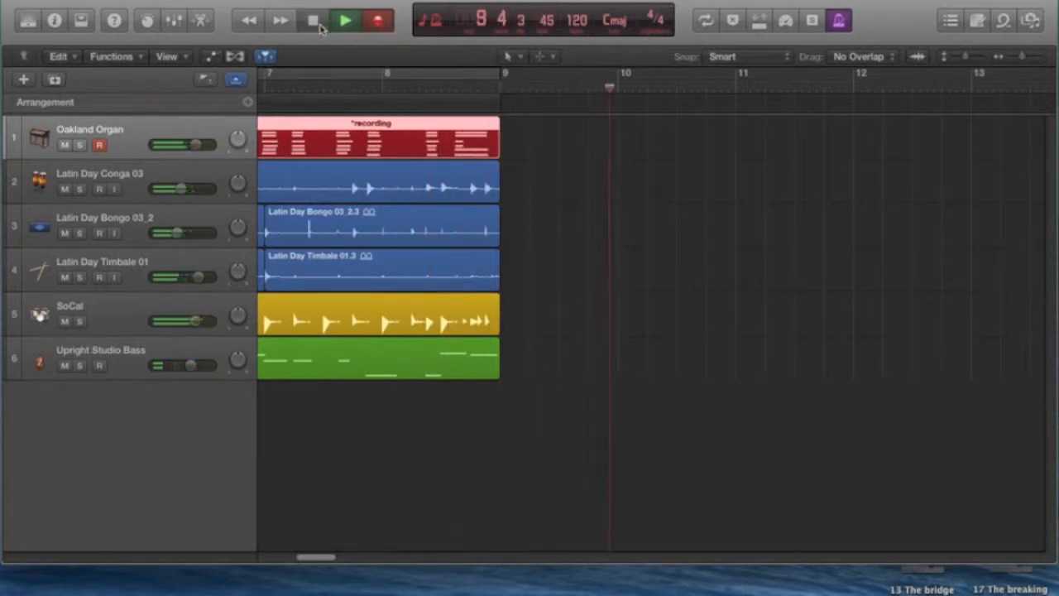
click(313, 20)
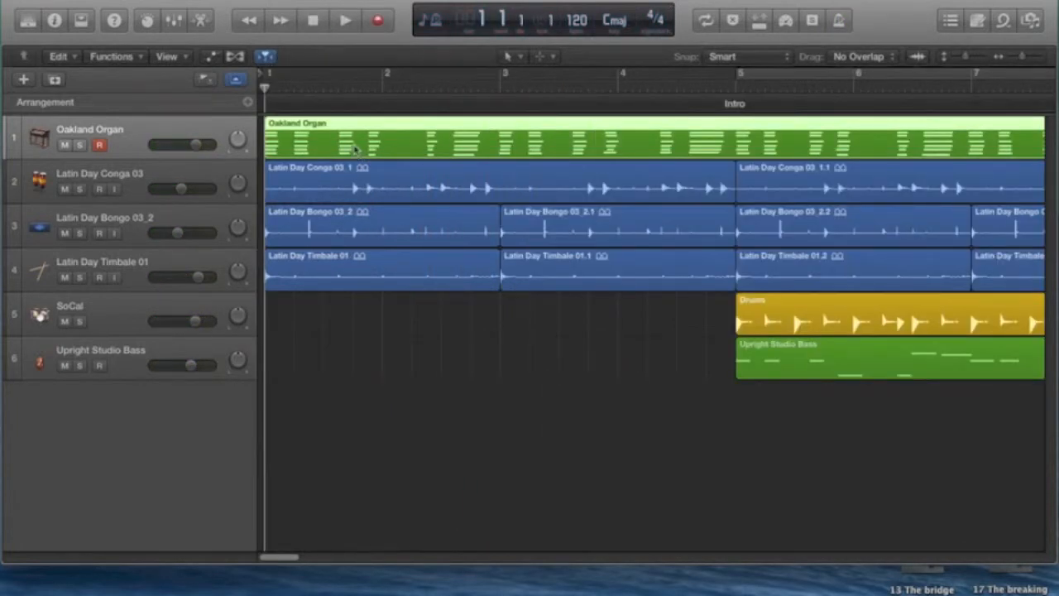
Solo the Oakland Organ track and audition its region from bar 1 into bar 5 in the Piano Roll
click(79, 146)
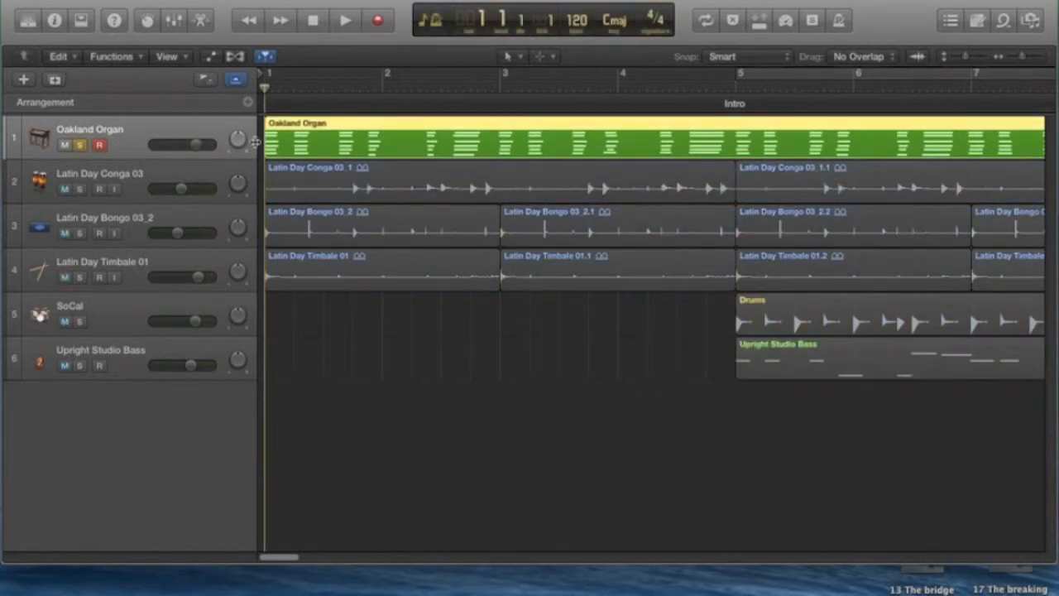
double_click(362, 125)
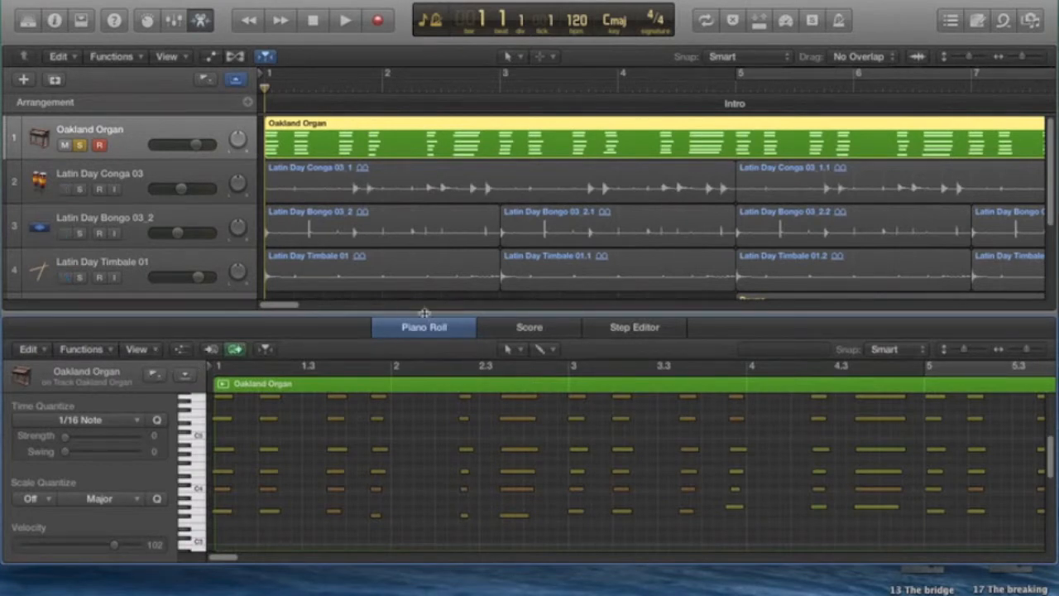
click(530, 328)
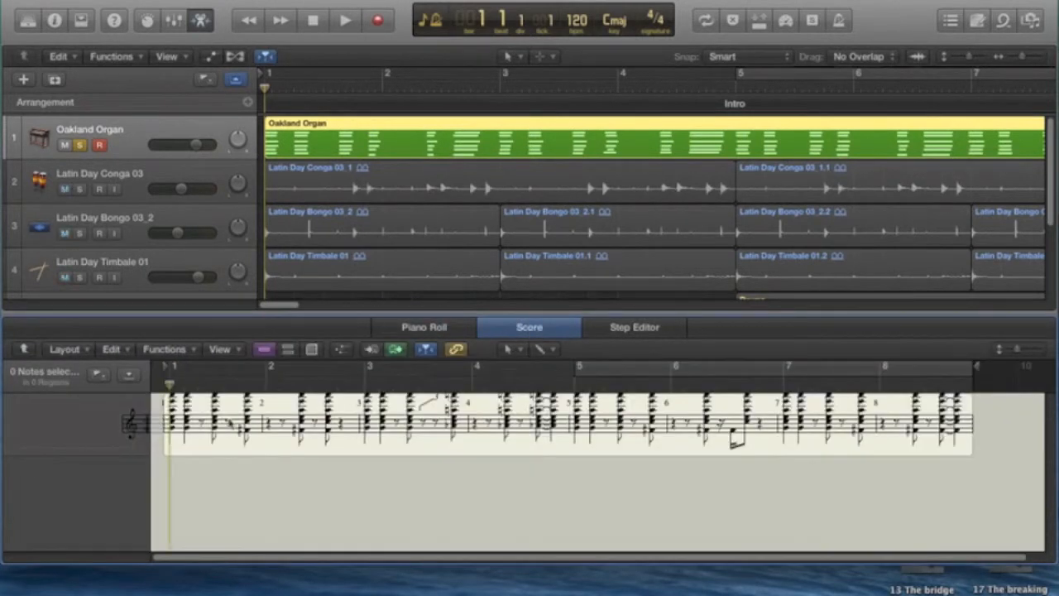
click(419, 329)
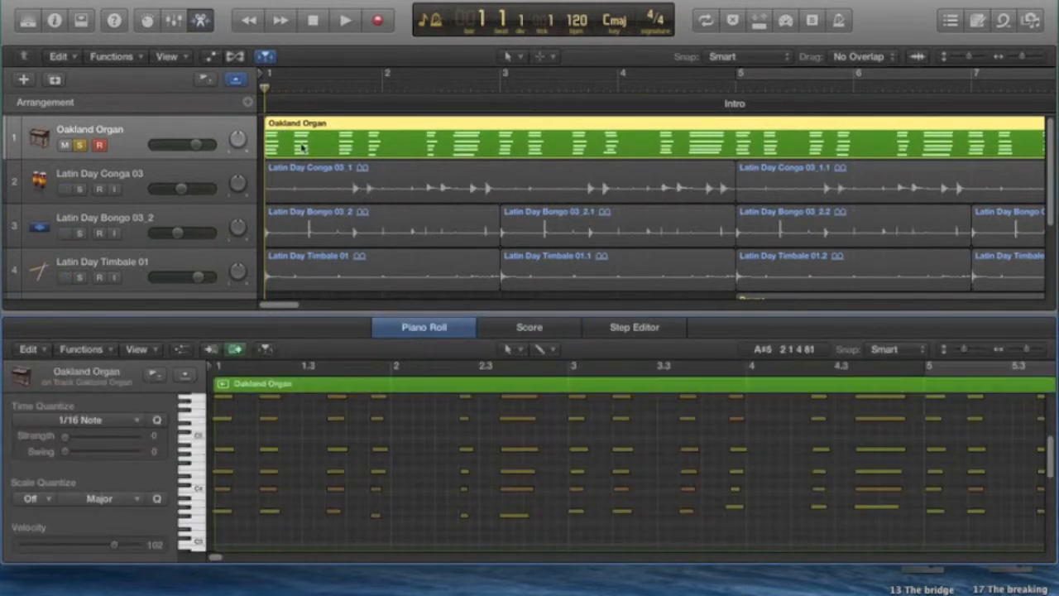
click(346, 21)
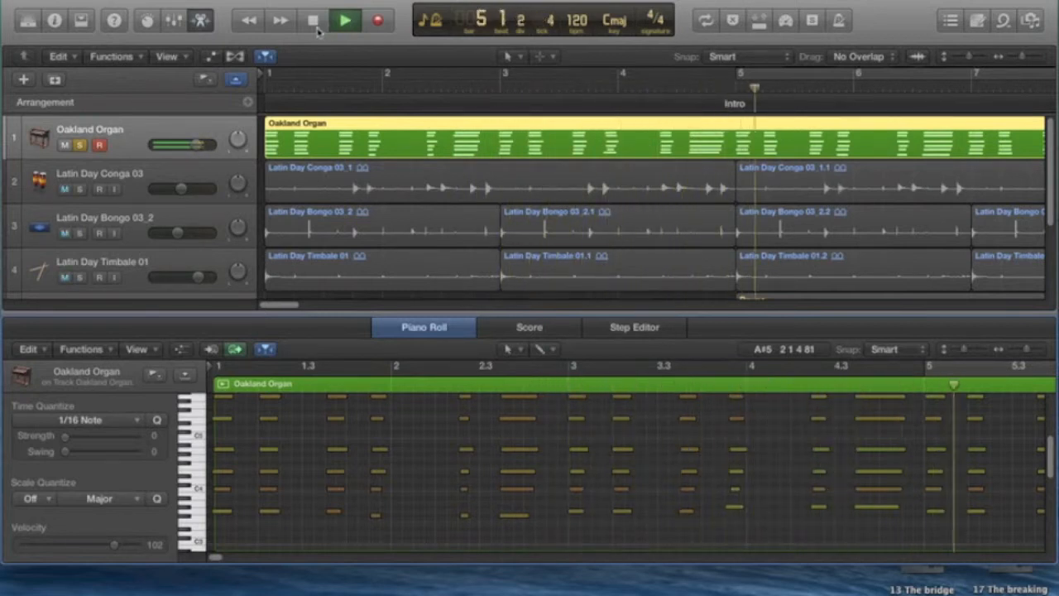
click(312, 20)
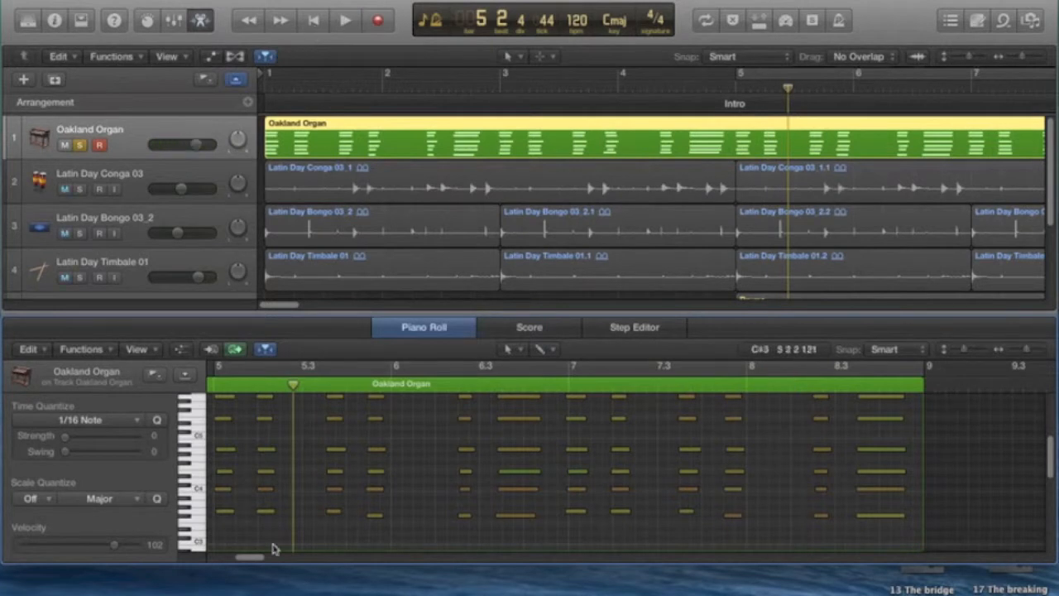
Lower the three bottom organ notes from the end of bar 3 through bar 4 to F#3
drag(247, 559, 235, 561)
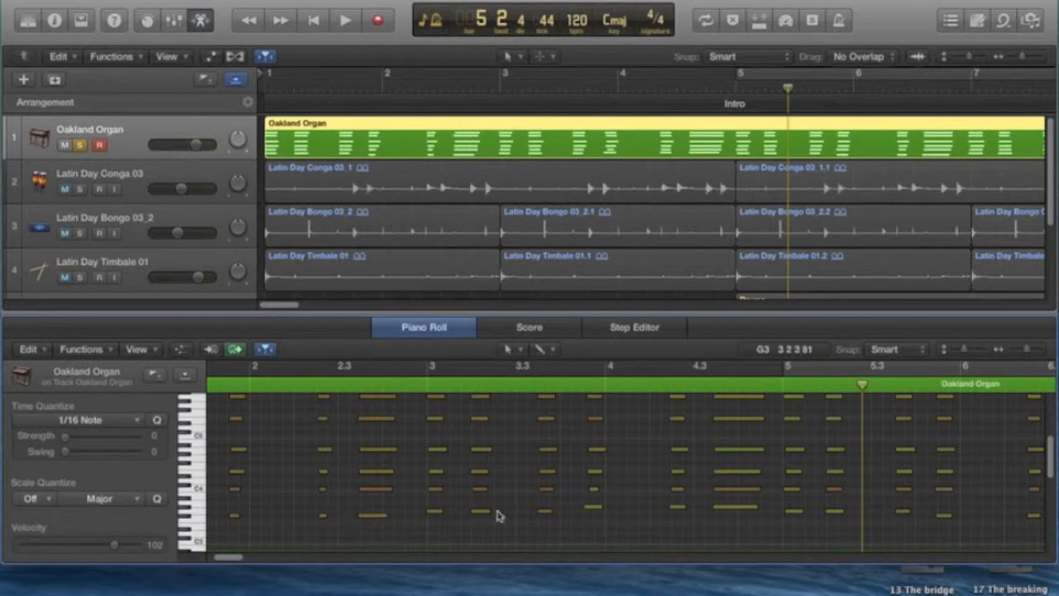
click(592, 508)
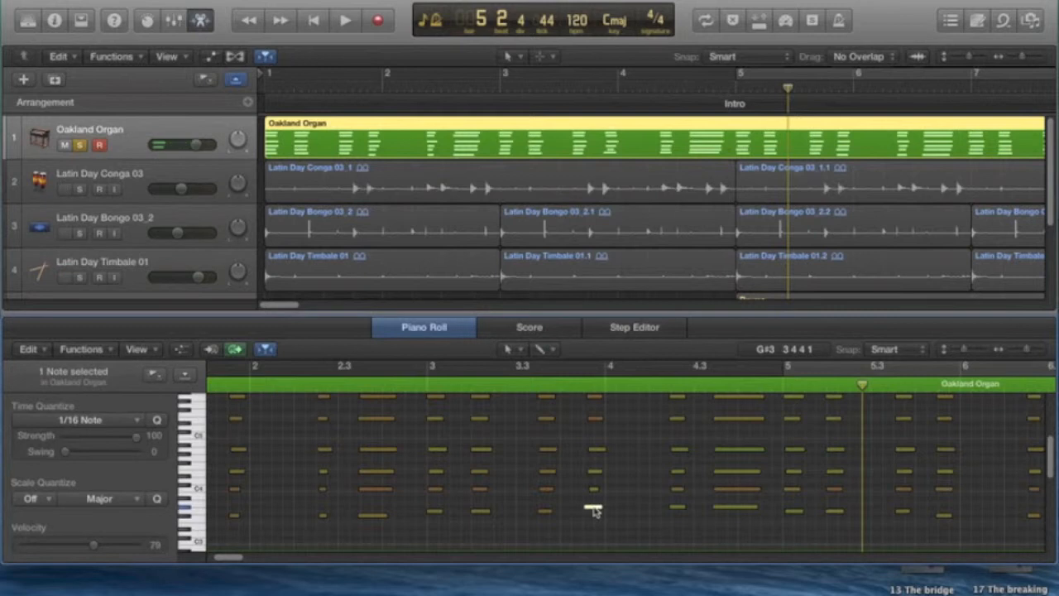
click(593, 507)
drag(593, 507, 593, 515)
drag(678, 510, 729, 516)
click(730, 507)
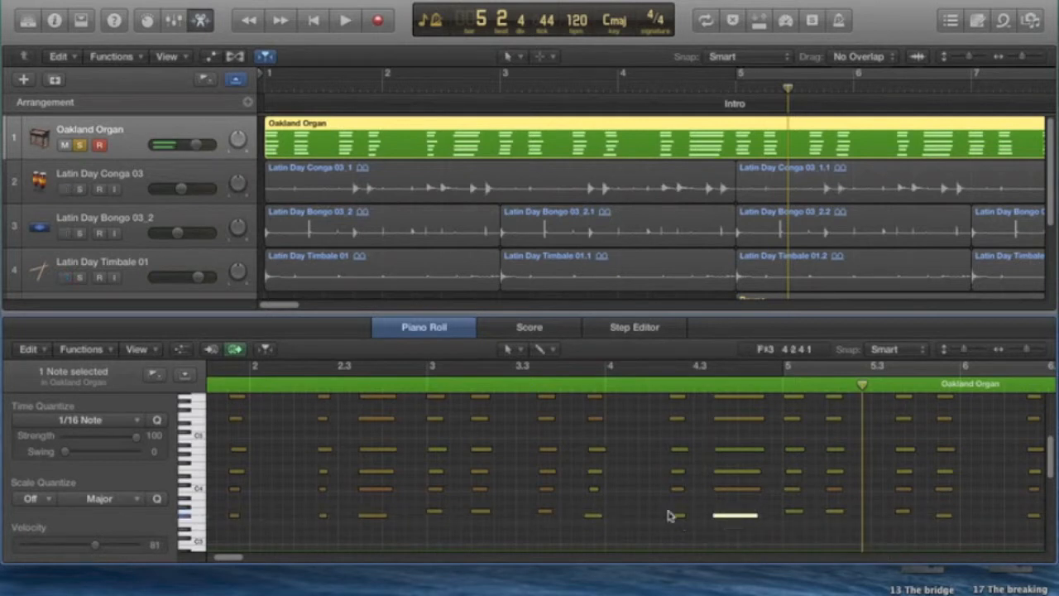
click(655, 532)
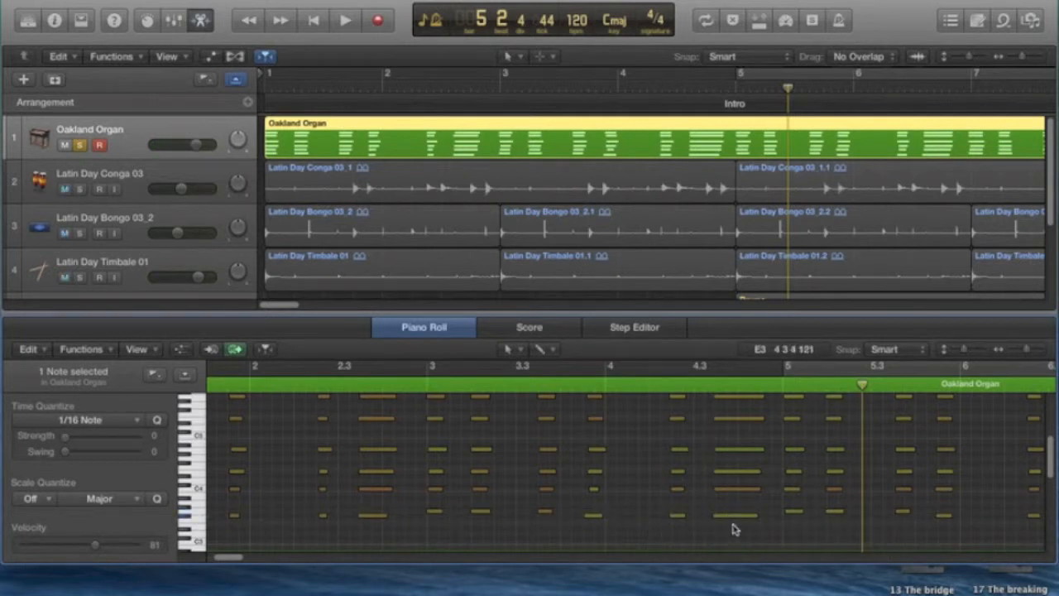
Quantize all notes of the organ region to 1/8 Note with a strength of 30
drag(228, 560, 216, 559)
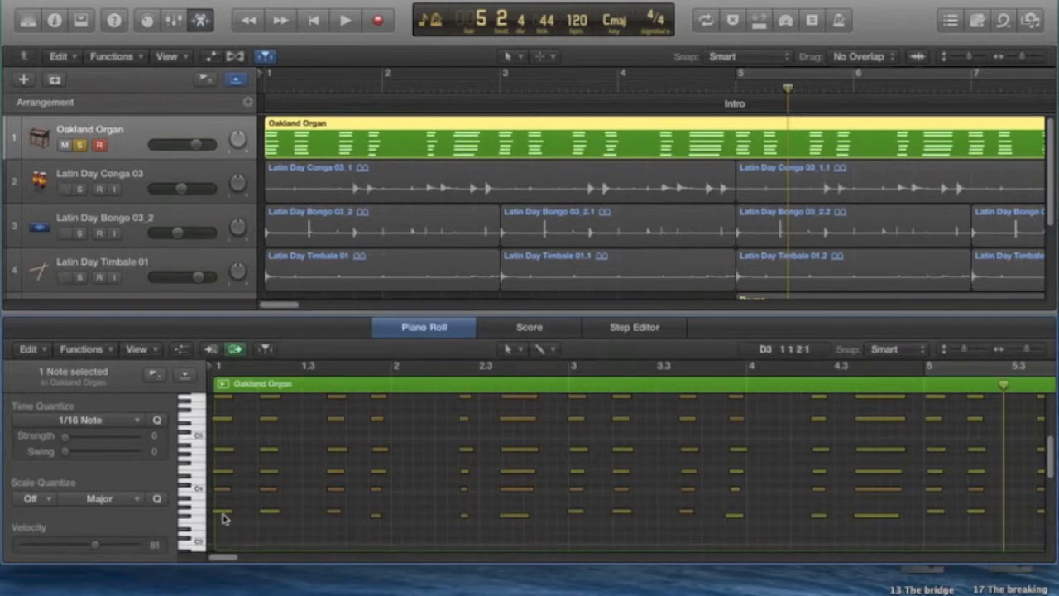
drag(221, 530, 1055, 429)
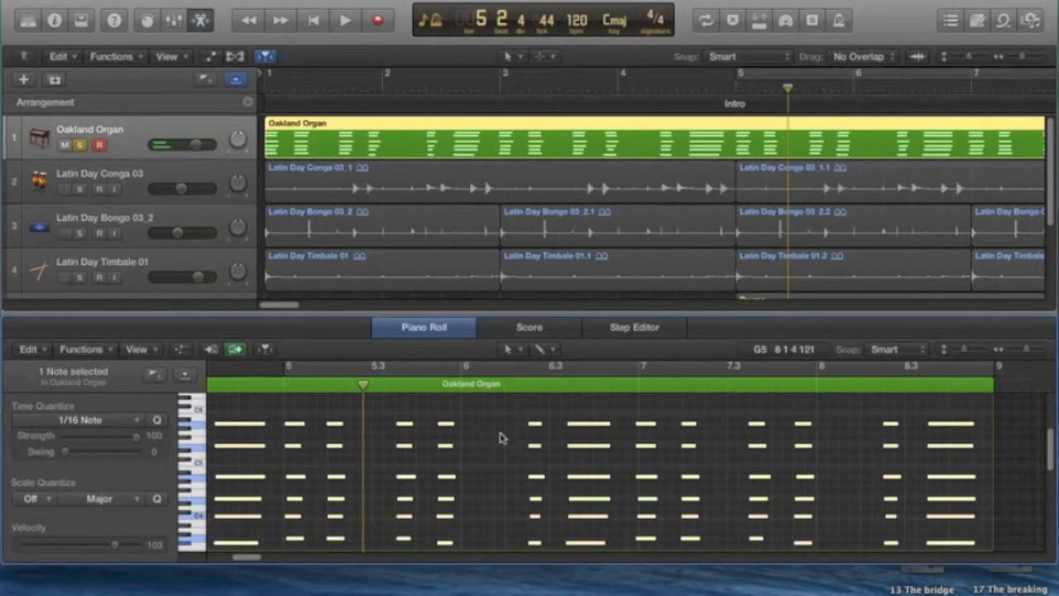
click(102, 421)
click(83, 499)
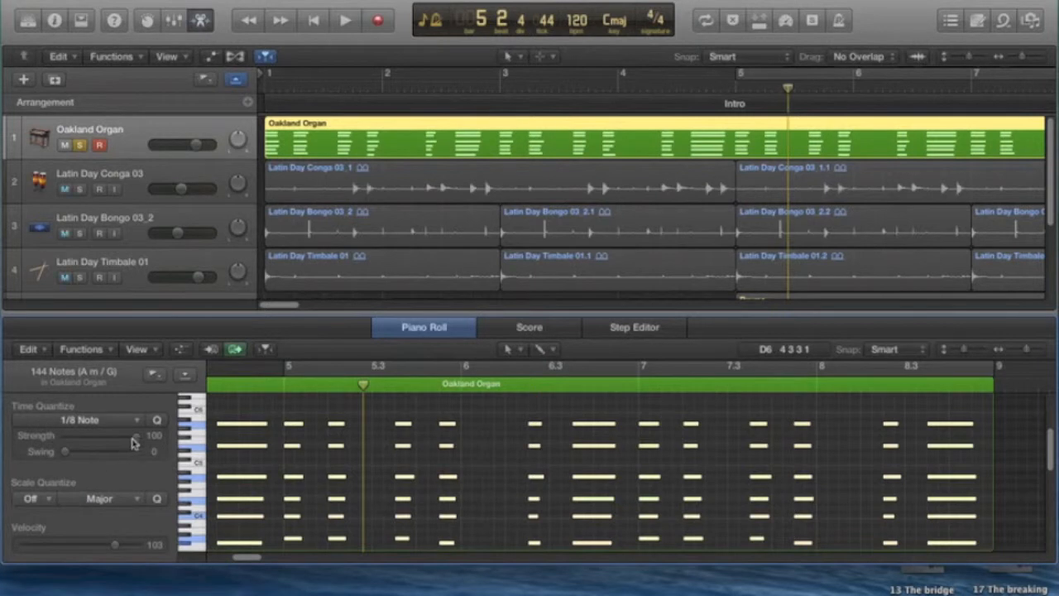
drag(137, 441, 89, 442)
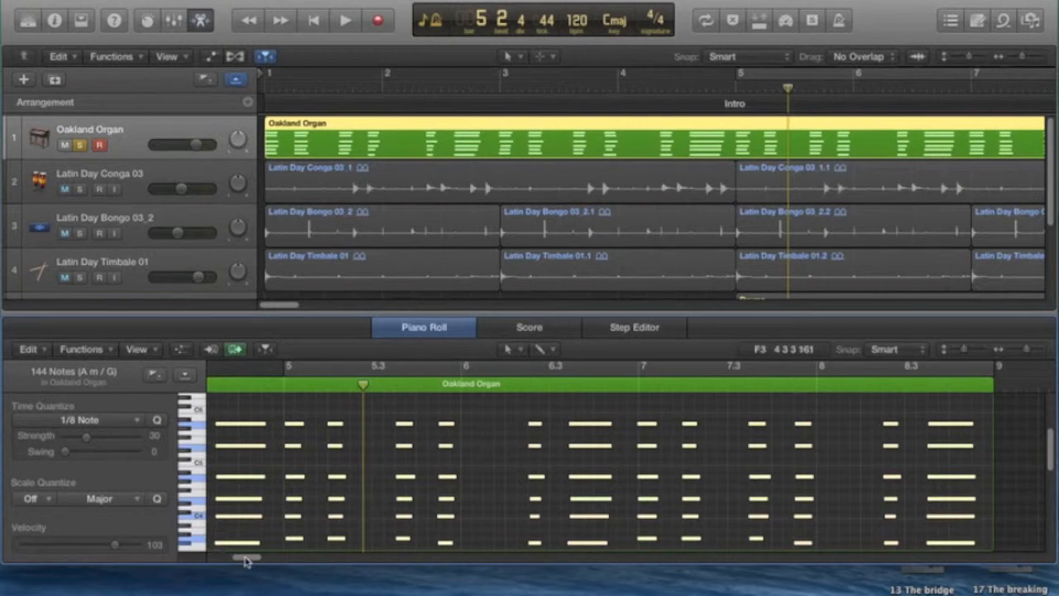
Check the quantized organ notes from bar 1 in the Piano Roll and in the Score
drag(246, 561, 199, 561)
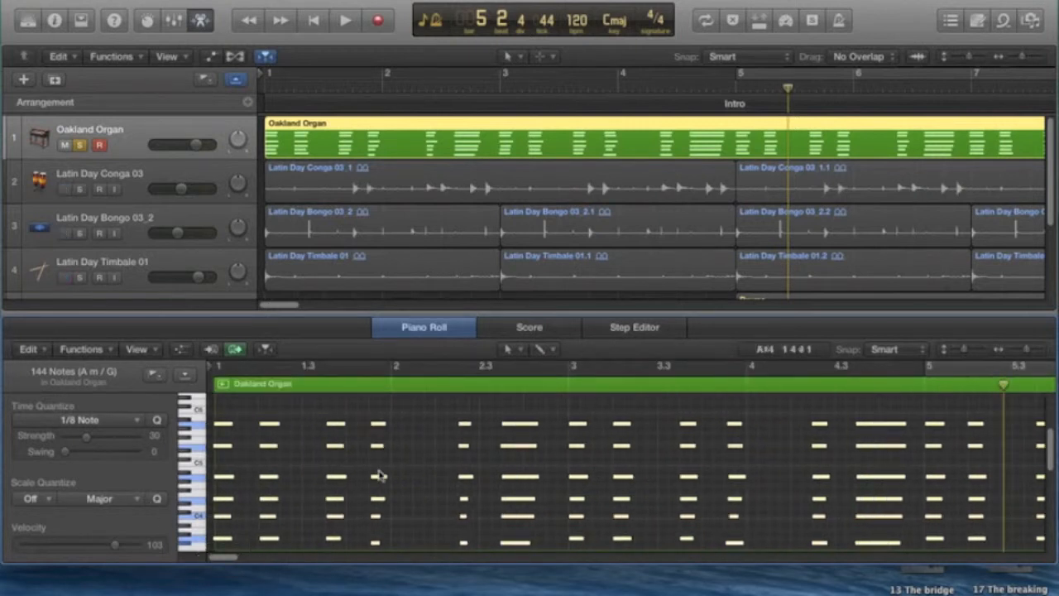
click(526, 328)
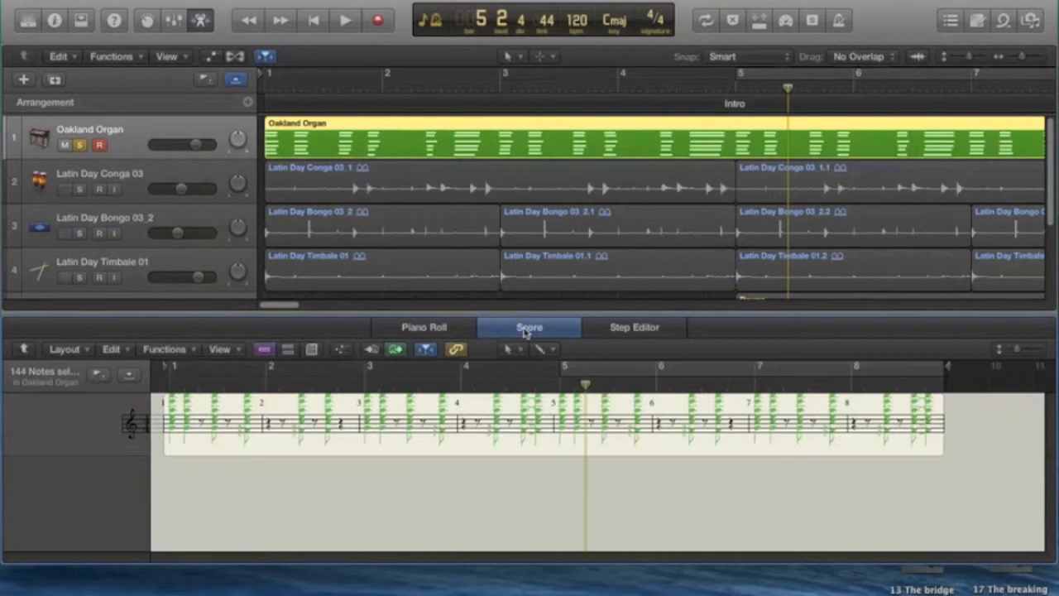
click(392, 494)
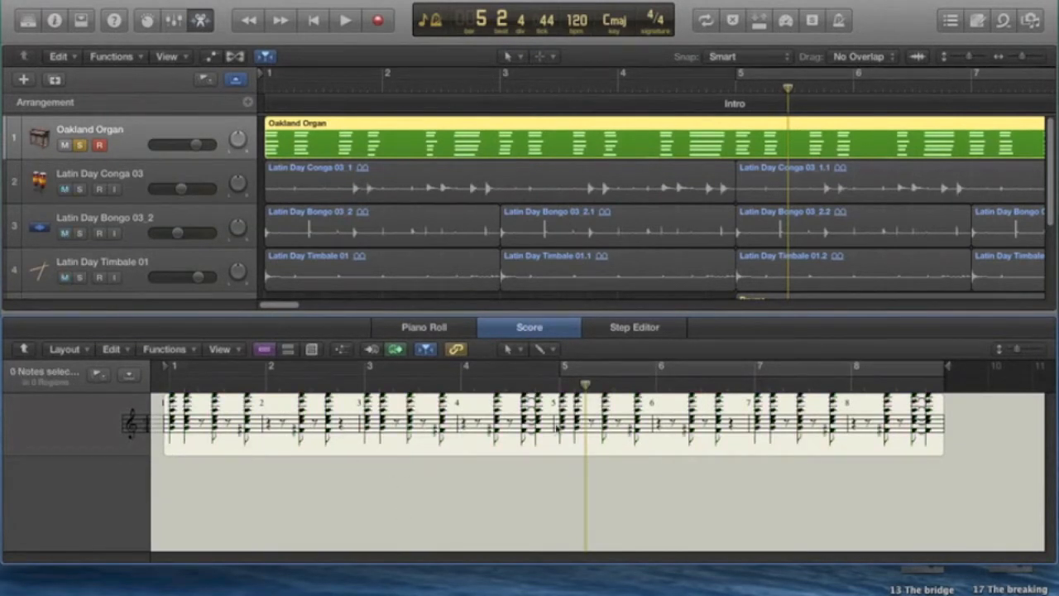
click(434, 329)
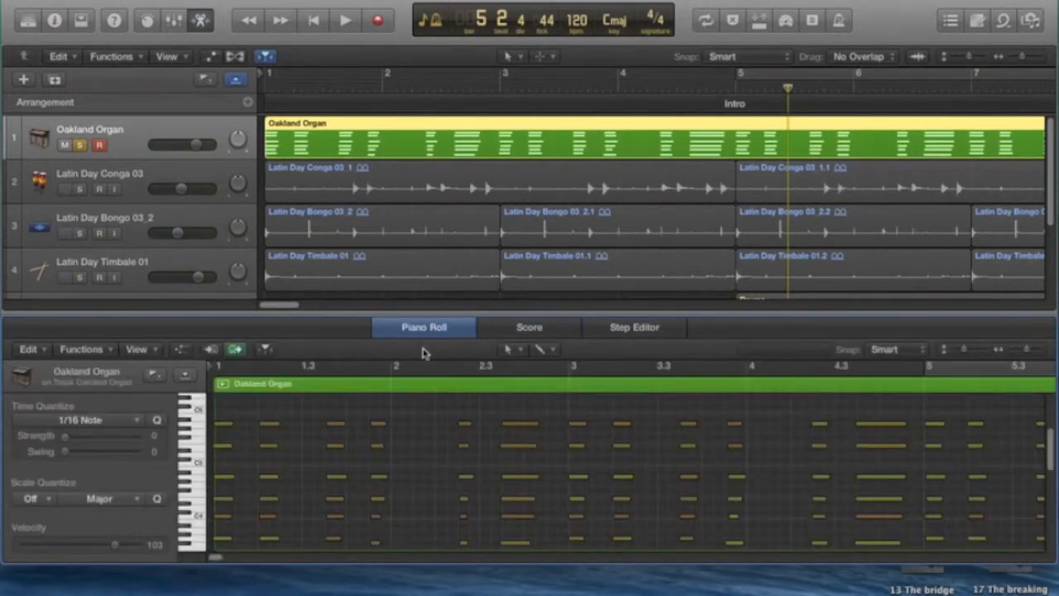
Set the velocity of the four lowest organ notes in bar 1 to 127
scroll(269, 524, down, 1)
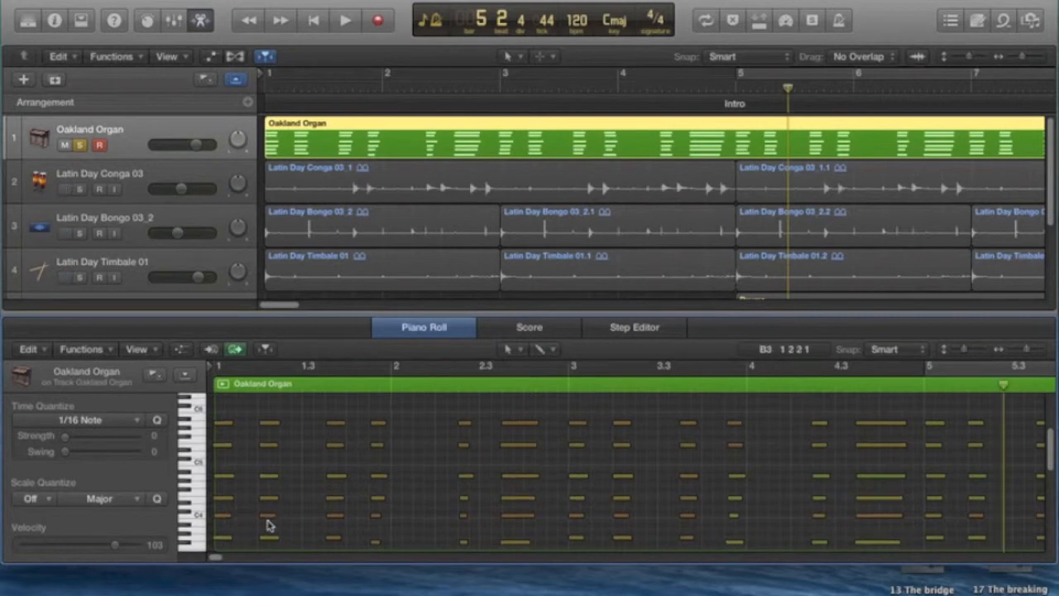
scroll(269, 524, down, 3)
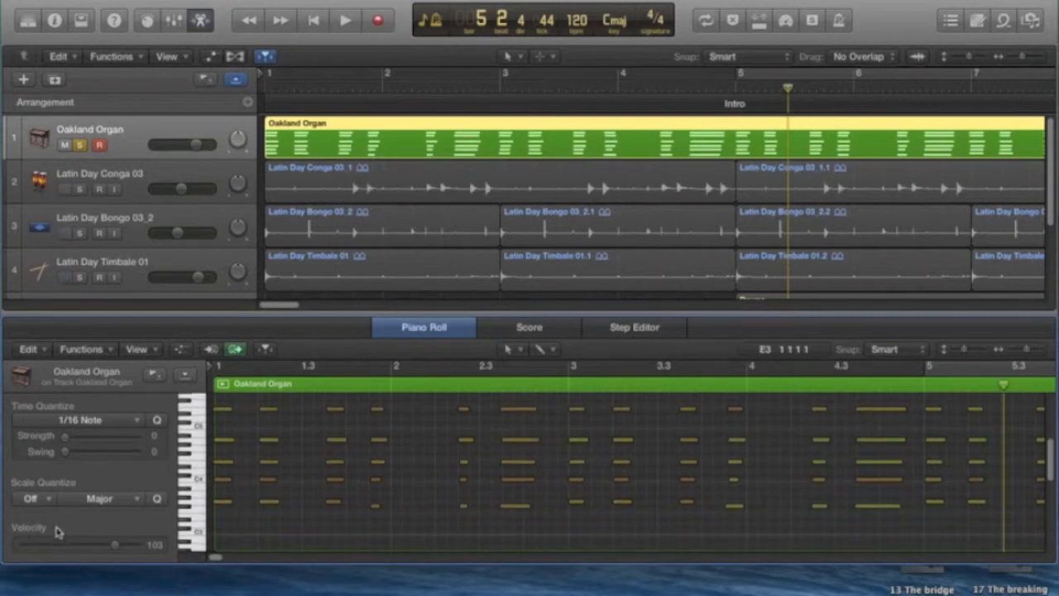
click(222, 500)
drag(215, 492, 403, 534)
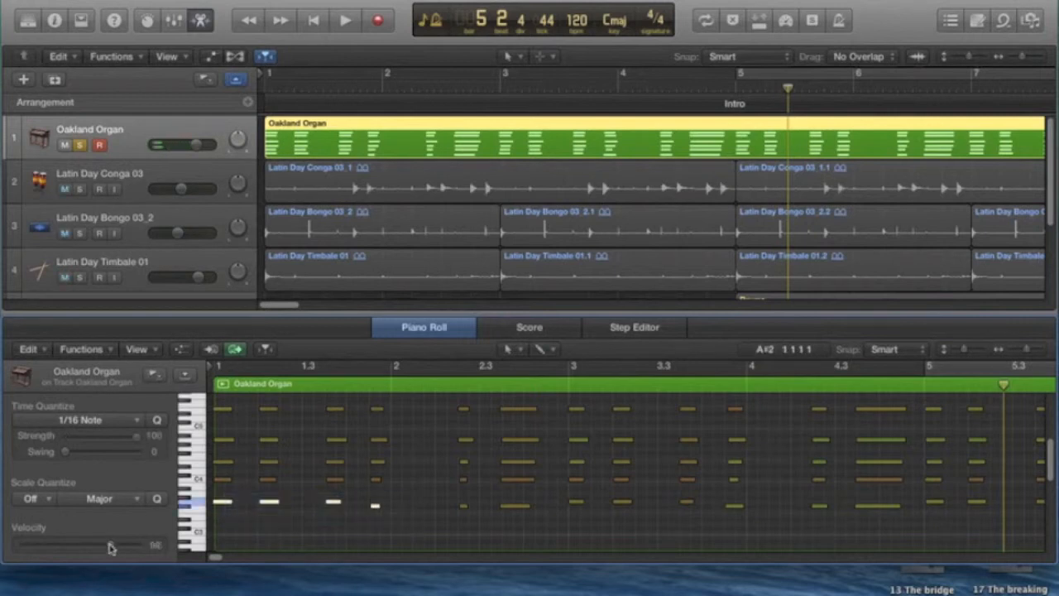
drag(111, 546, 171, 546)
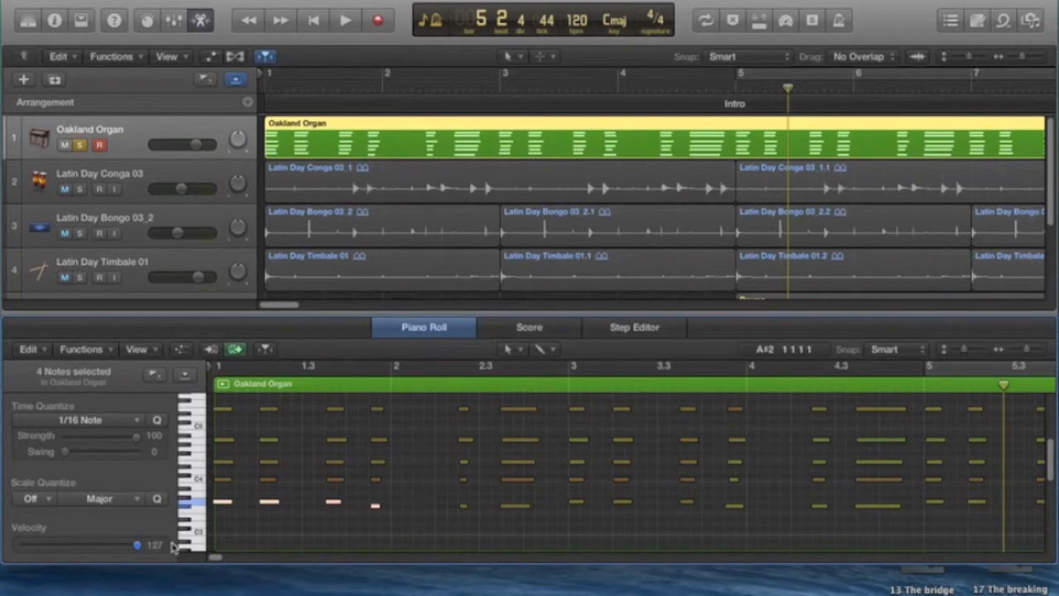
click(382, 518)
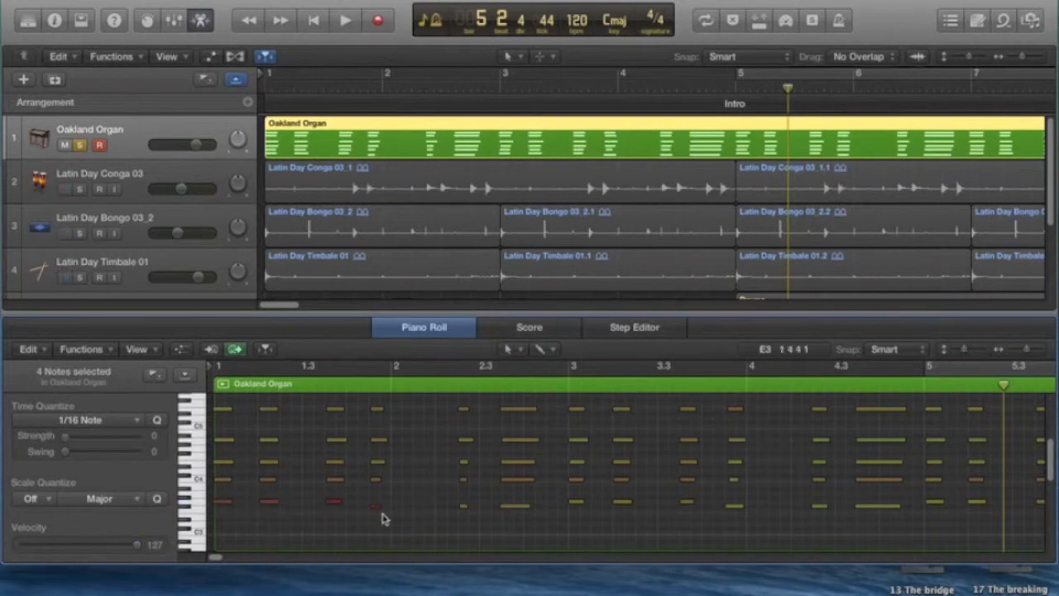
Raise the velocity of the remaining lowest organ notes from bar 2 through bar 8 to 127
drag(440, 500, 978, 527)
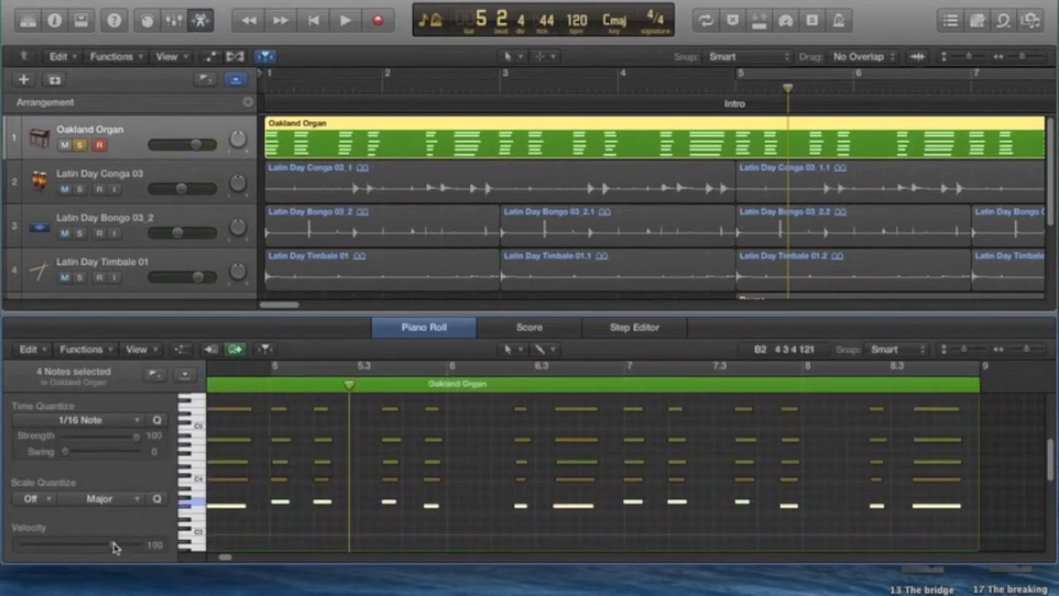
drag(114, 547, 175, 552)
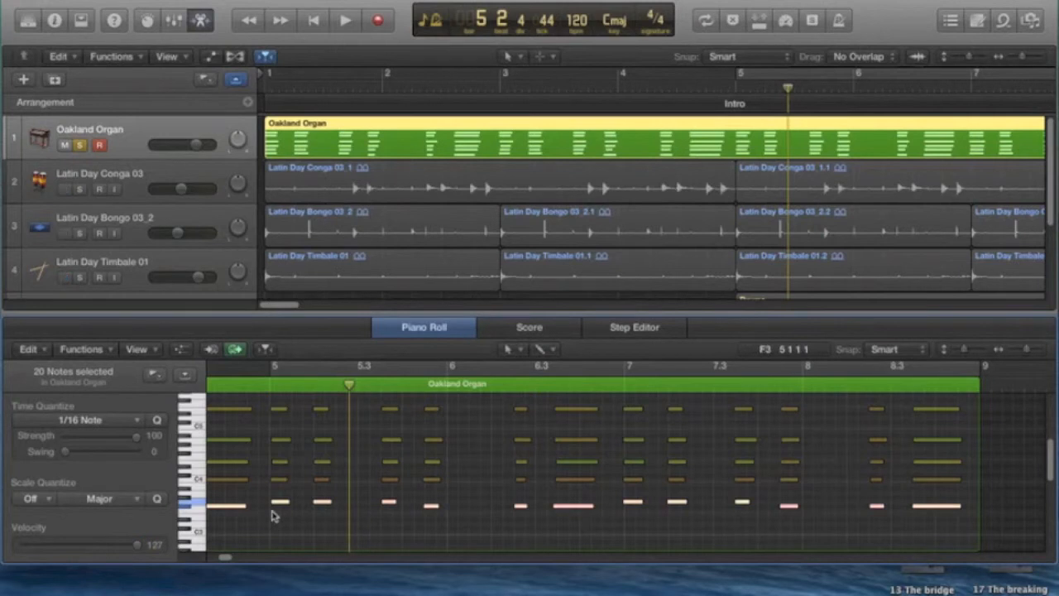
drag(224, 559, 195, 565)
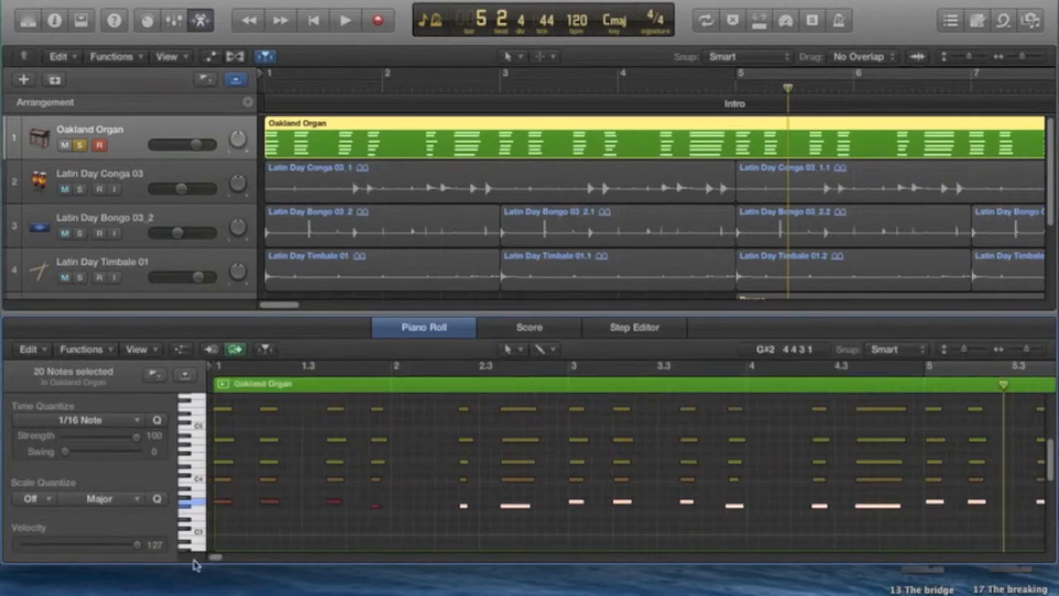
click(428, 527)
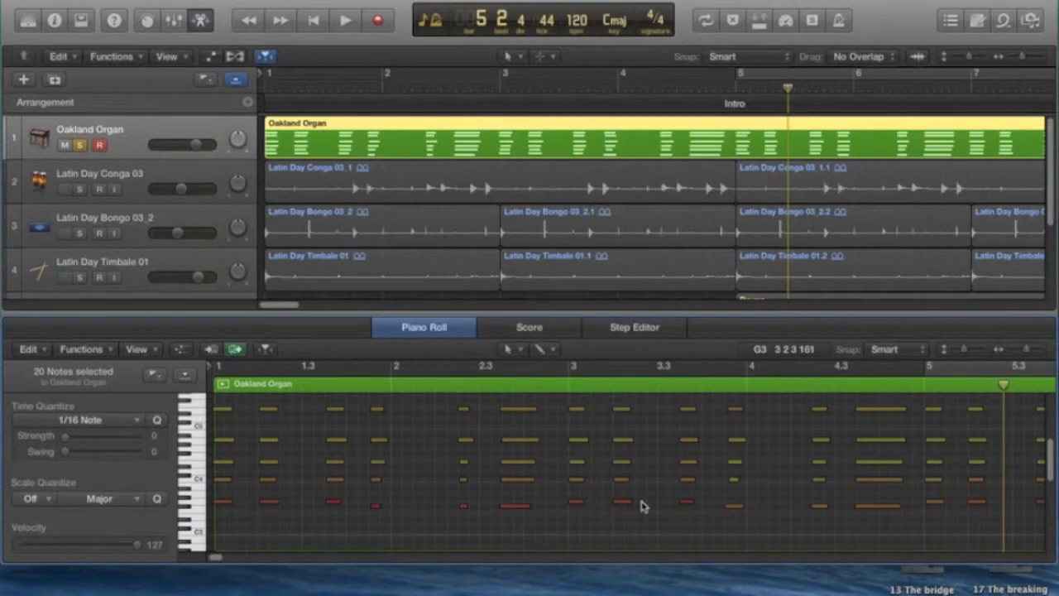
Close the Piano Roll, take the Oakland Organ track out of solo and record, and play the full arrangement from bar 1
click(200, 20)
click(321, 21)
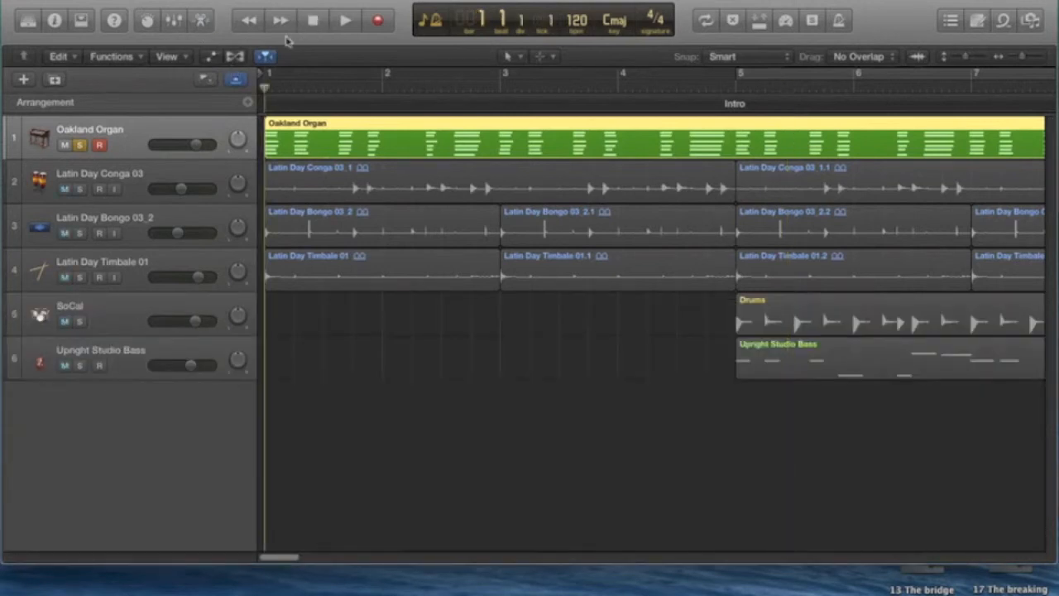
click(79, 146)
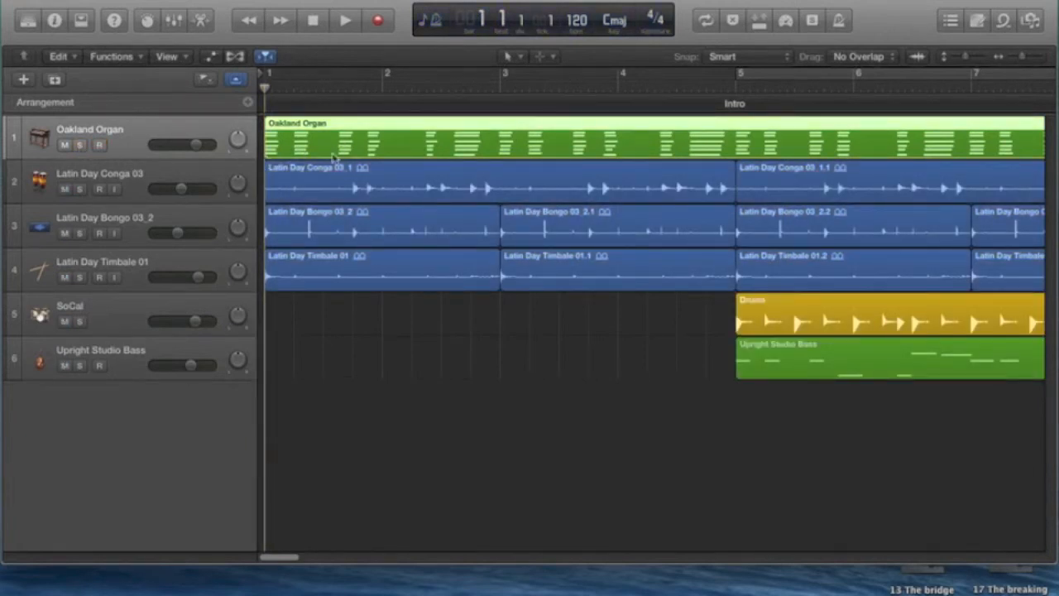
click(346, 22)
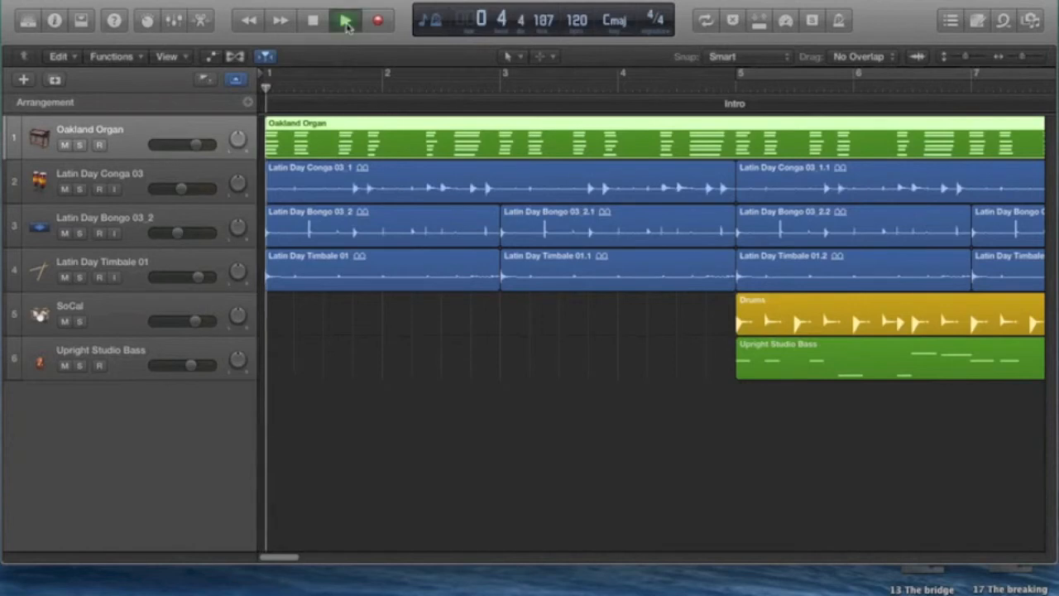